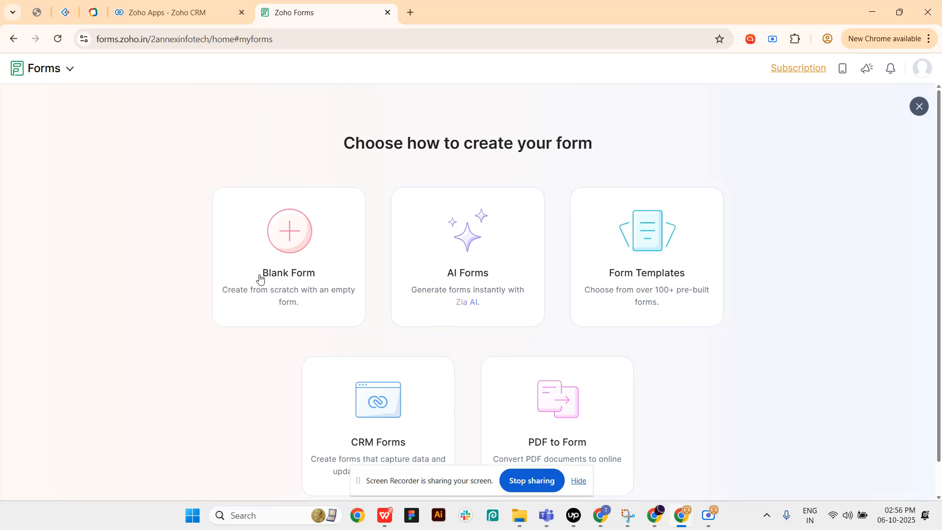
- Create a form from the Contact Us business template and look through the available field types
click(639, 247)
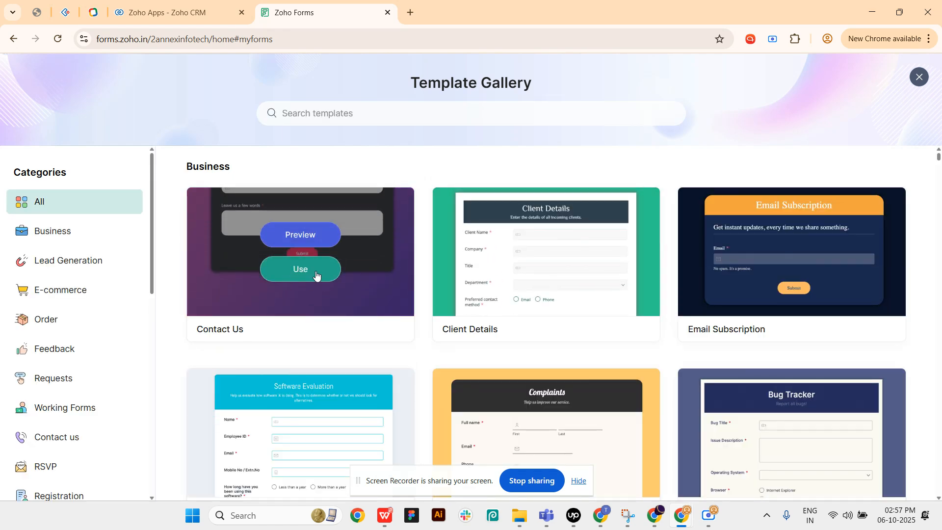
click(315, 272)
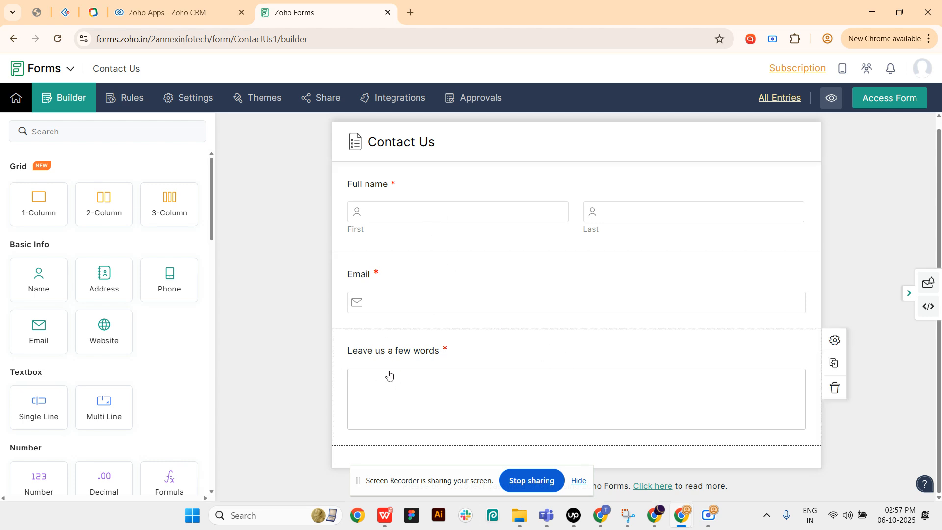
scroll(78, 260, down, 10)
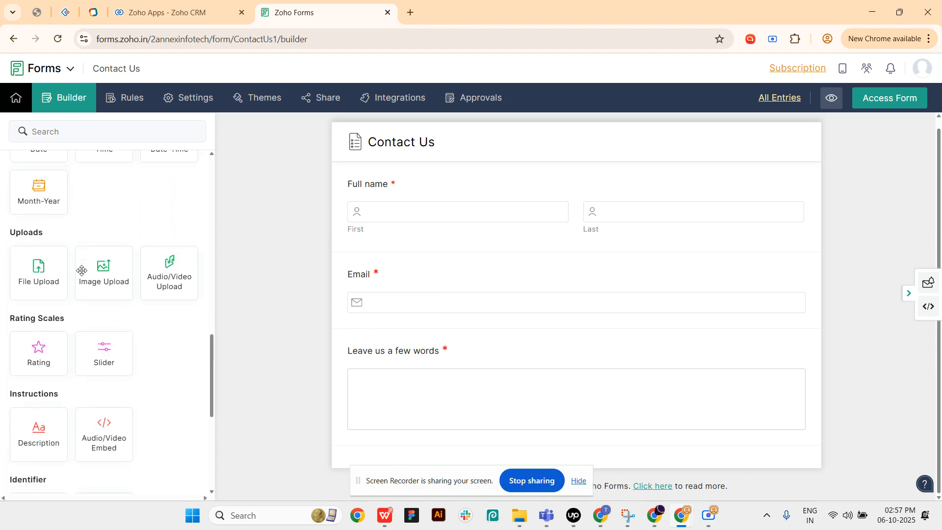
scroll(84, 412, up, 10)
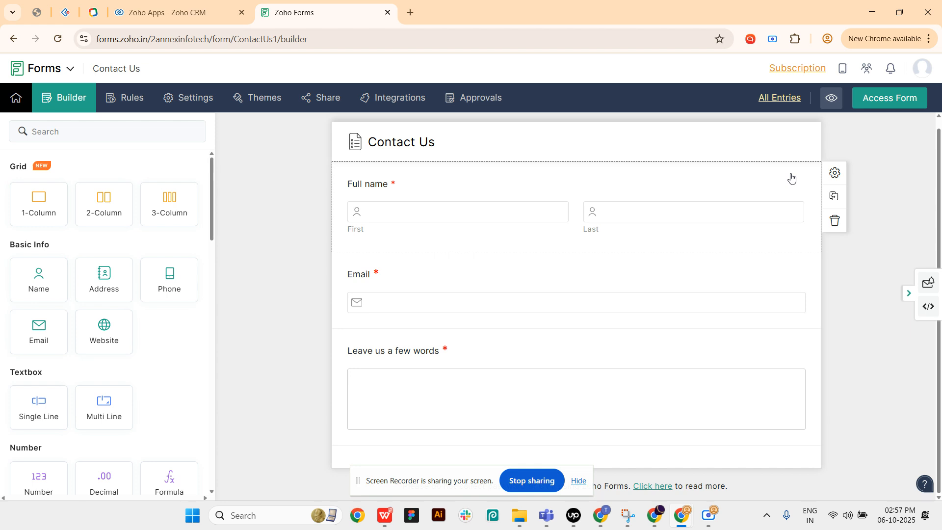
- Start a Zoho CRM integration for the form, using the Leads module with the Standard layout
click(390, 101)
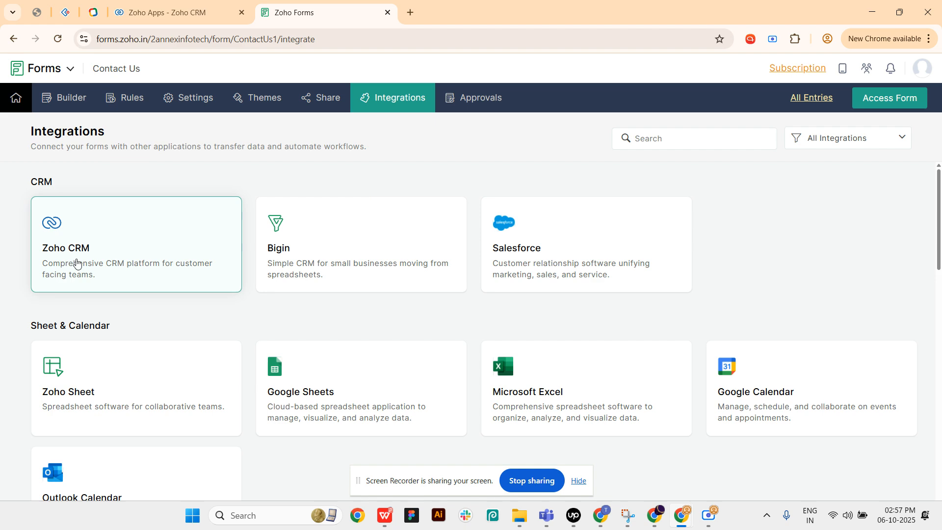
click(76, 263)
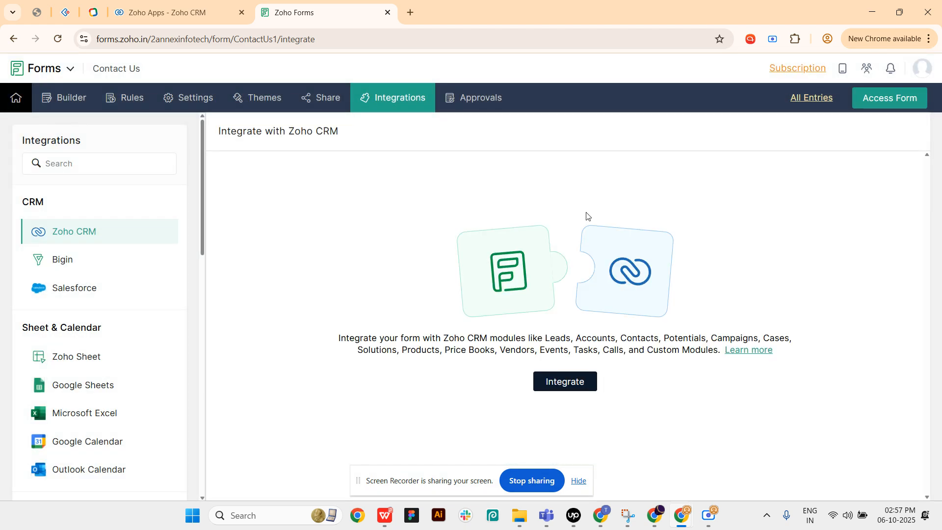
click(558, 383)
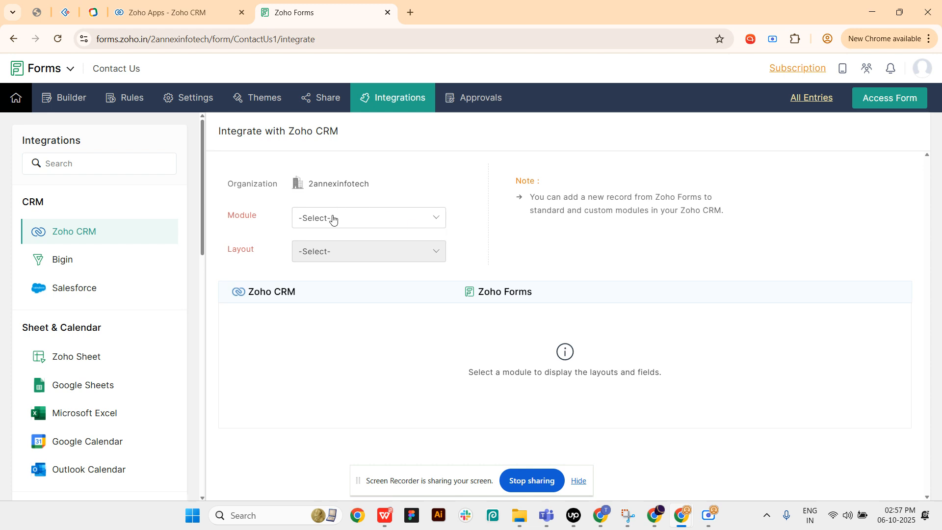
click(333, 218)
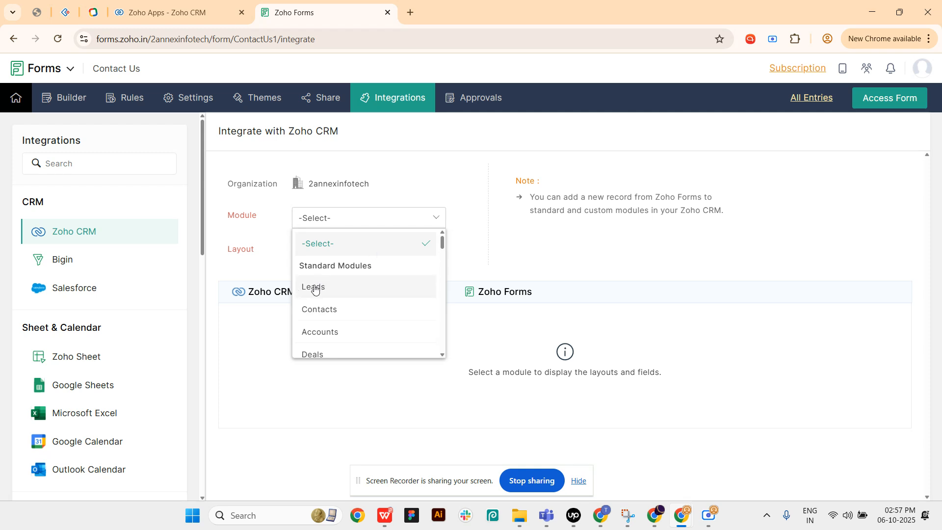
click(313, 289)
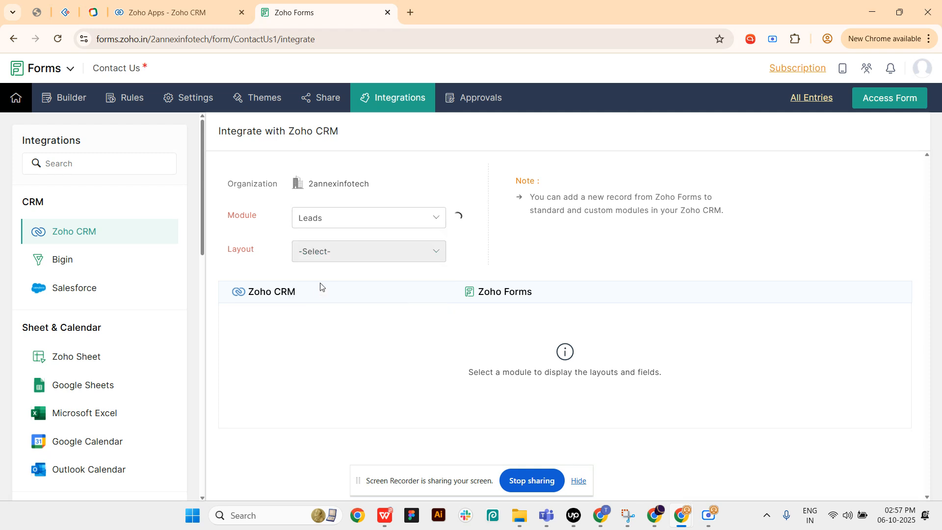
click(342, 250)
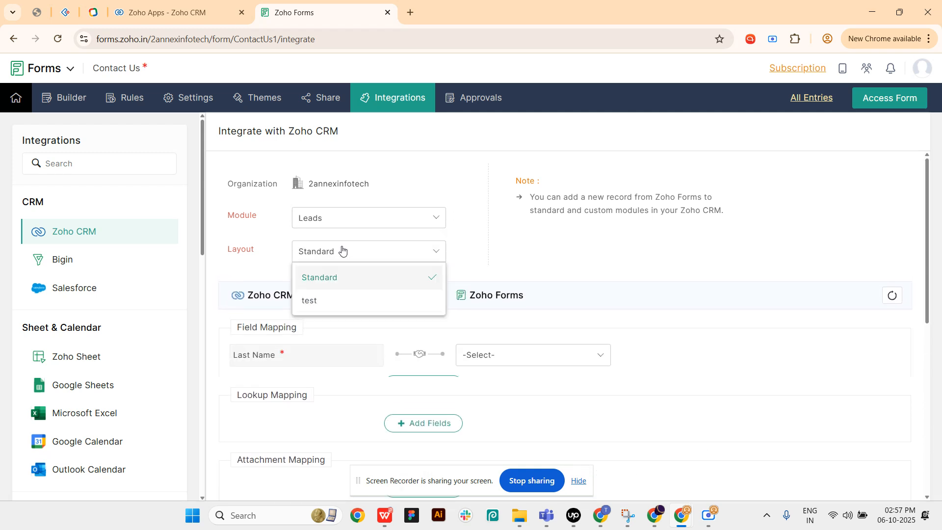
click(243, 257)
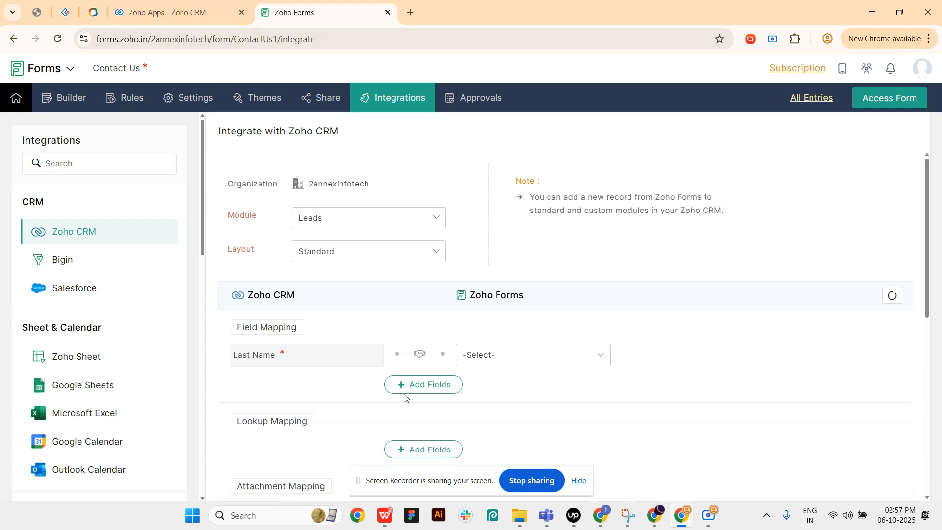
- Add a second field-mapping row and map the CRM Last Name field to Full name - Last
scroll(450, 339, down, 2)
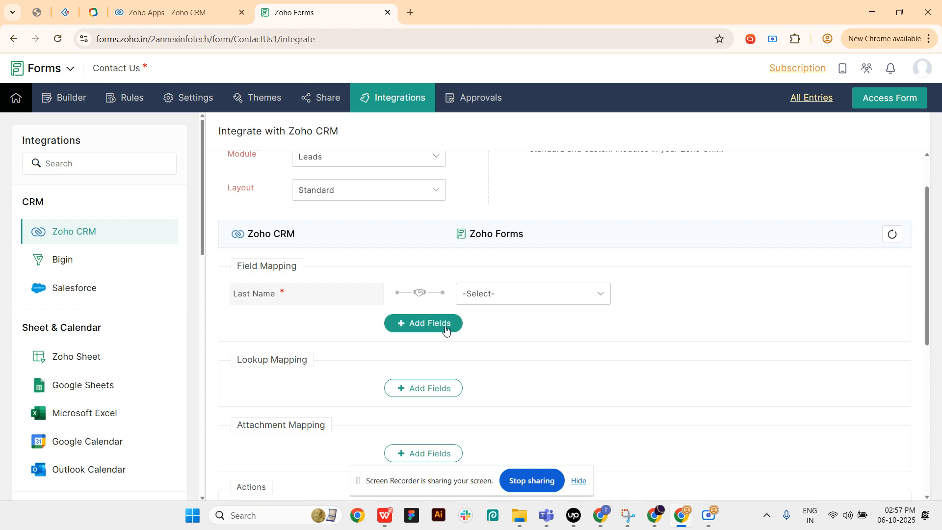
click(445, 327)
click(483, 294)
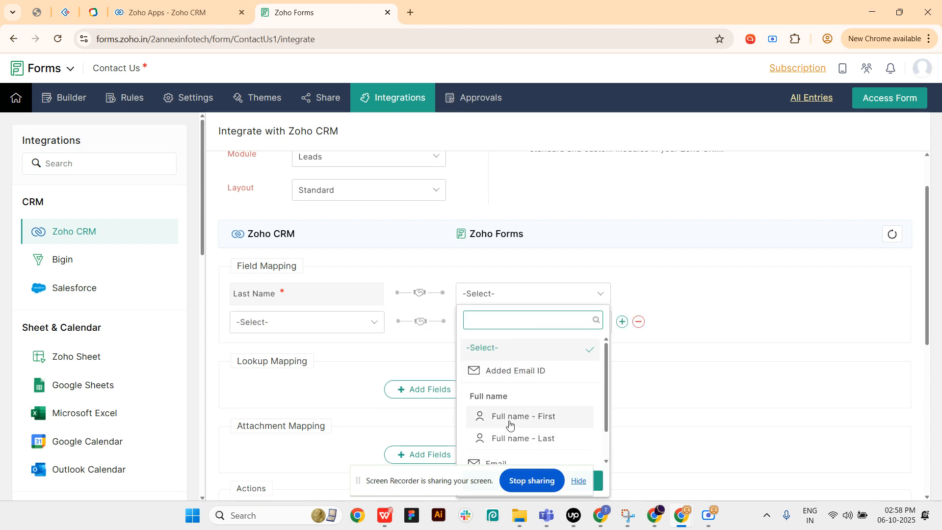
scroll(513, 419, down, 1)
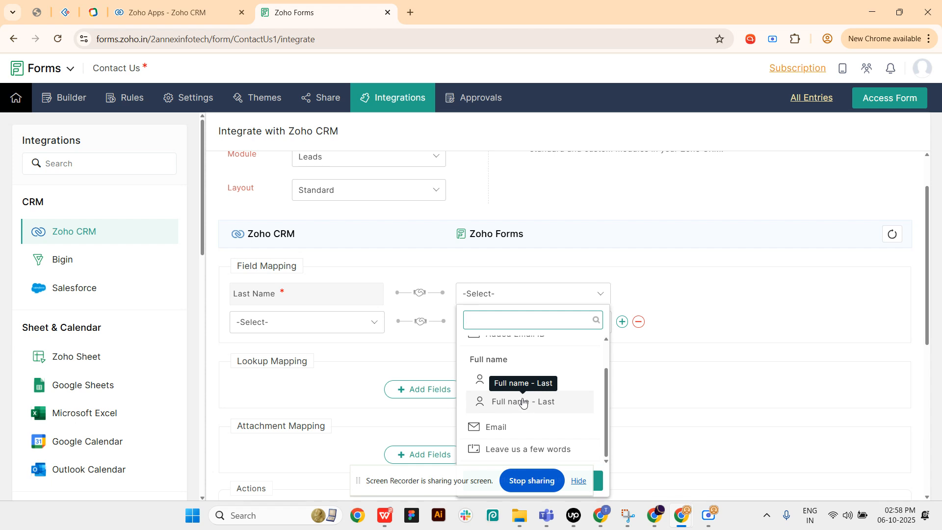
click(527, 408)
- Map the CRM First Name field to Full name - First in the second mapping row
click(322, 324)
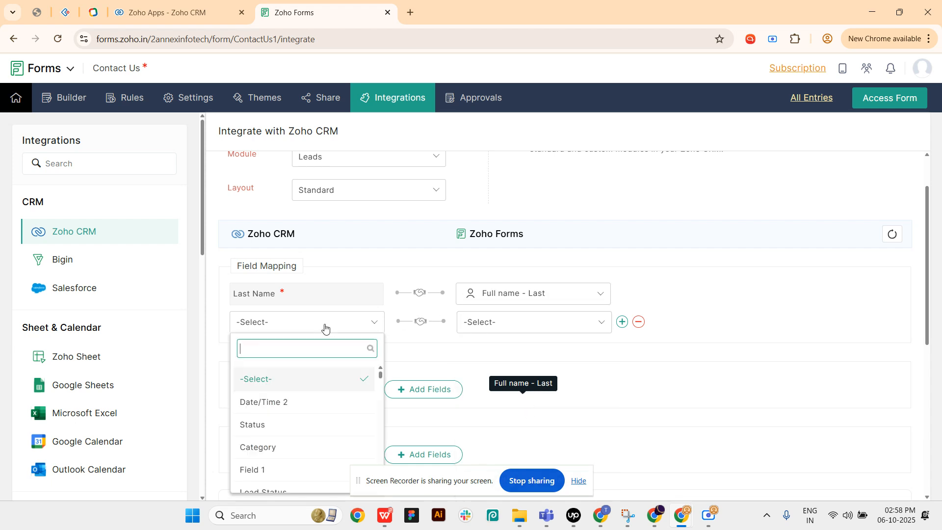
scroll(338, 395, down, 3)
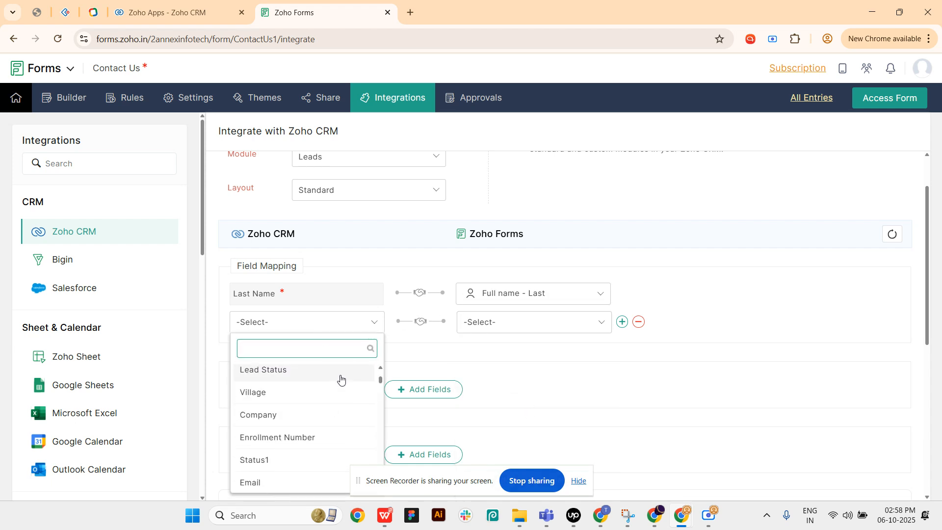
text(fu)
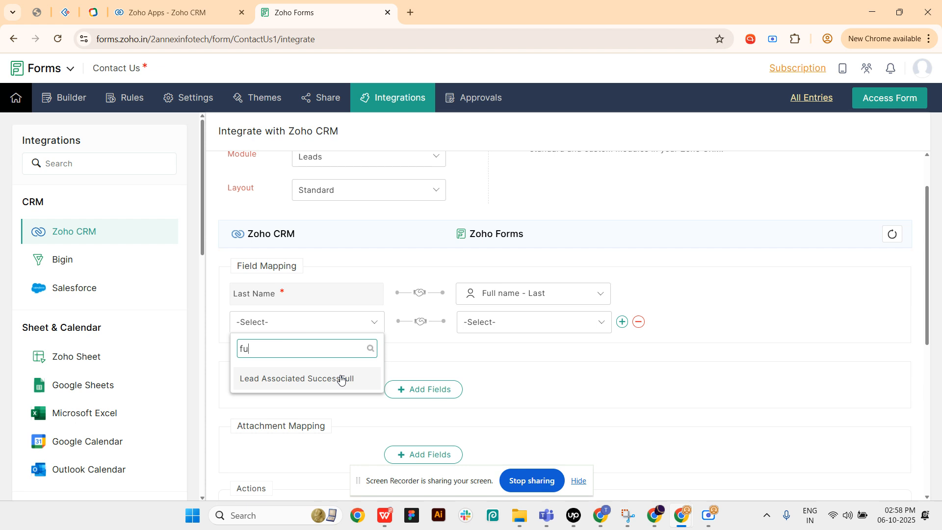
key(BackSpace)
key(BackSpace)
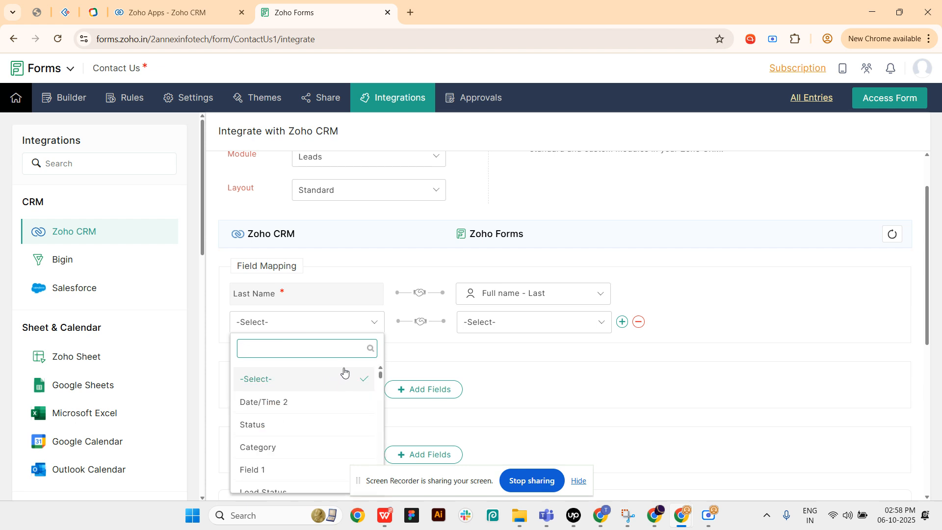
text(fir)
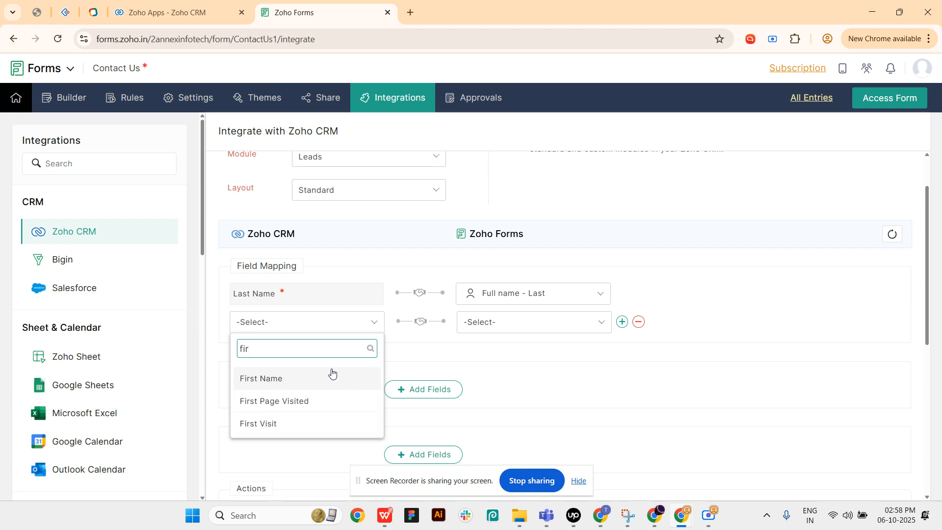
click(332, 376)
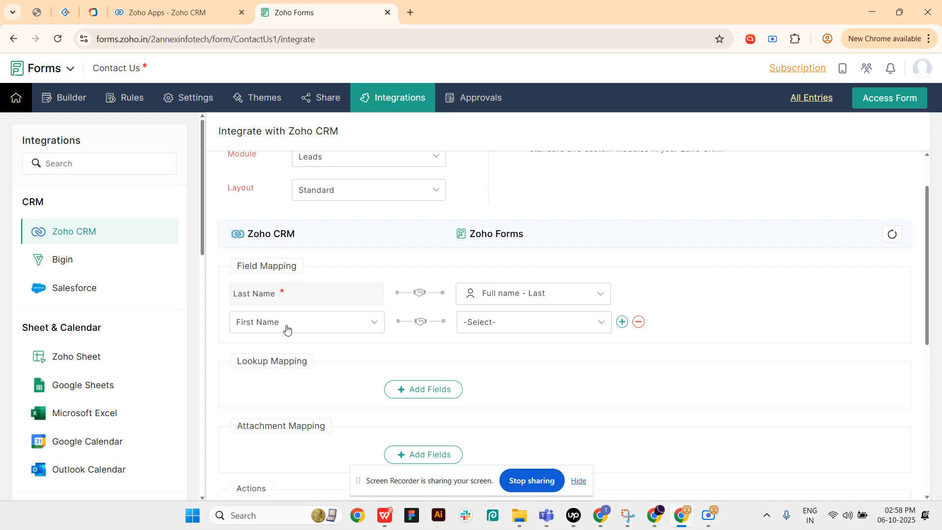
click(485, 335)
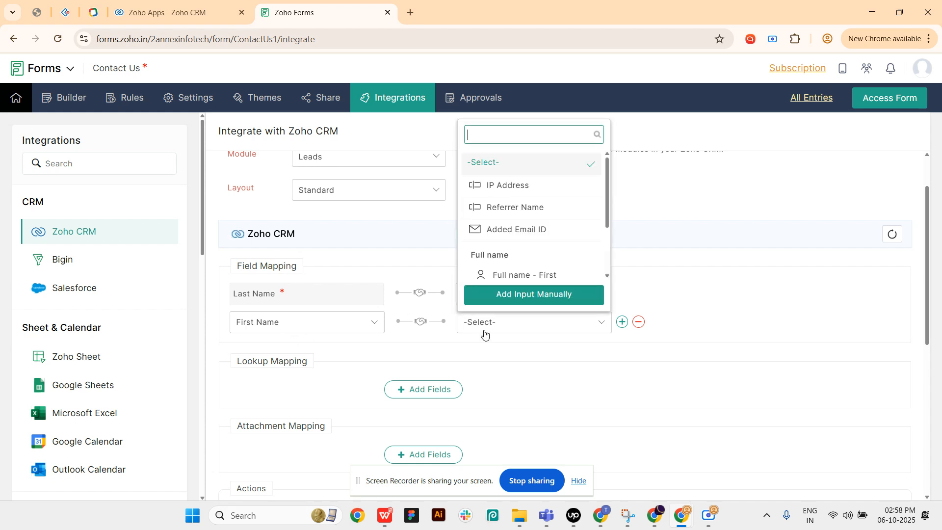
click(544, 275)
- Add a third field-mapping row and browse its CRM fields, leaving the row unassigned
click(621, 323)
click(338, 351)
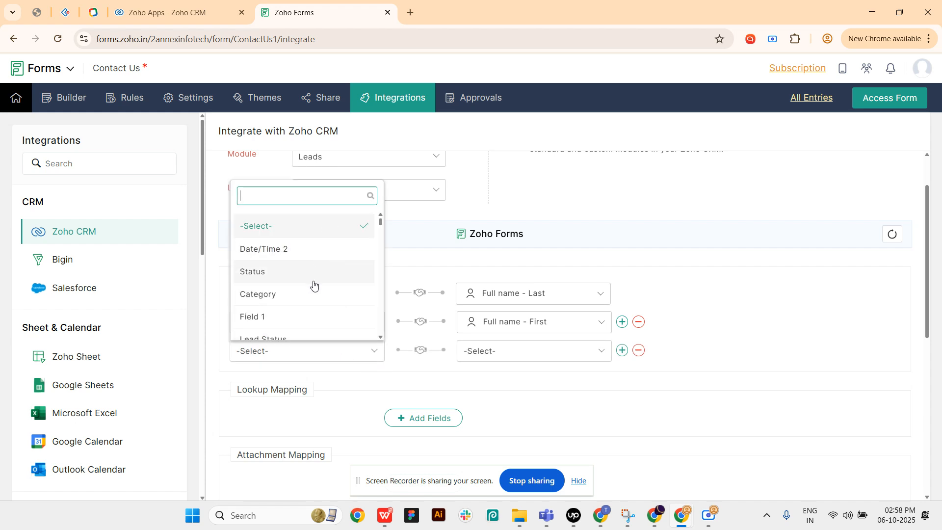
scroll(317, 284, down, 5)
click(750, 255)
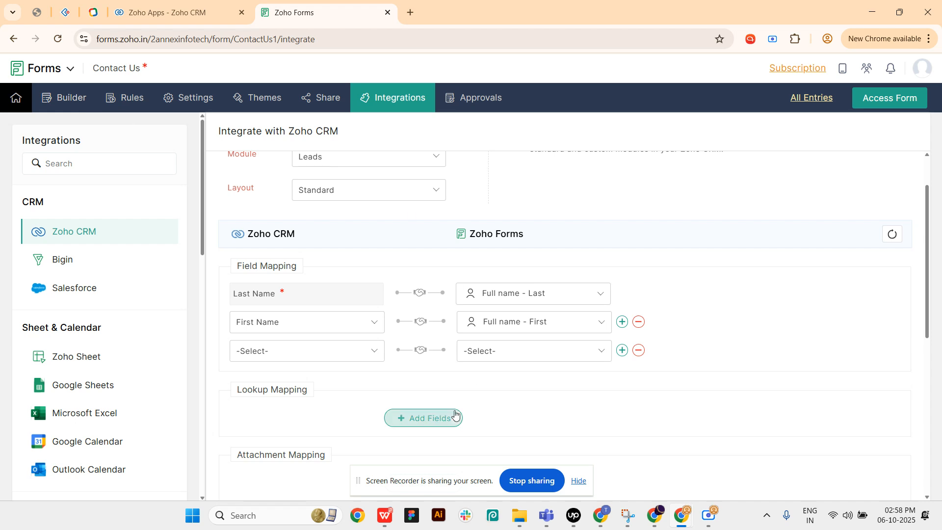
- Enable the Automation & Process Management action and save the Zoho CRM integration
scroll(444, 422, down, 4)
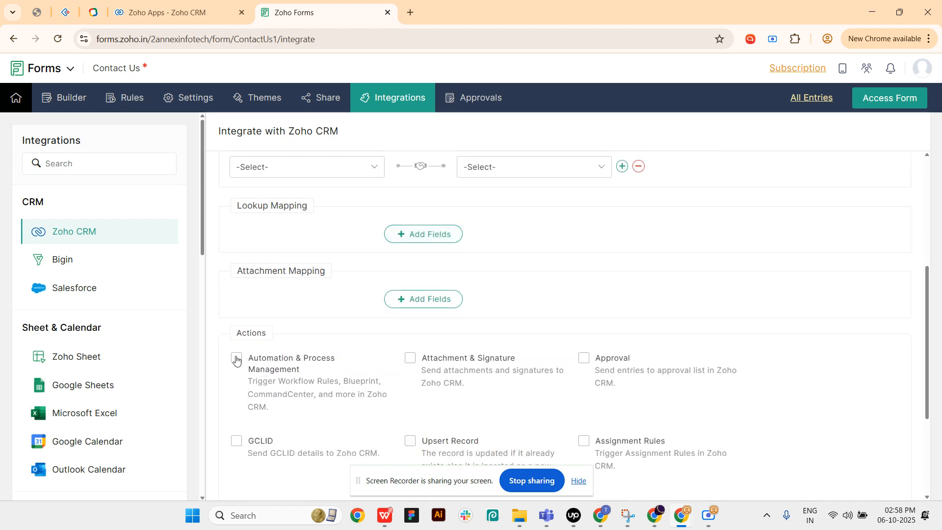
click(236, 360)
scroll(361, 326, down, 1)
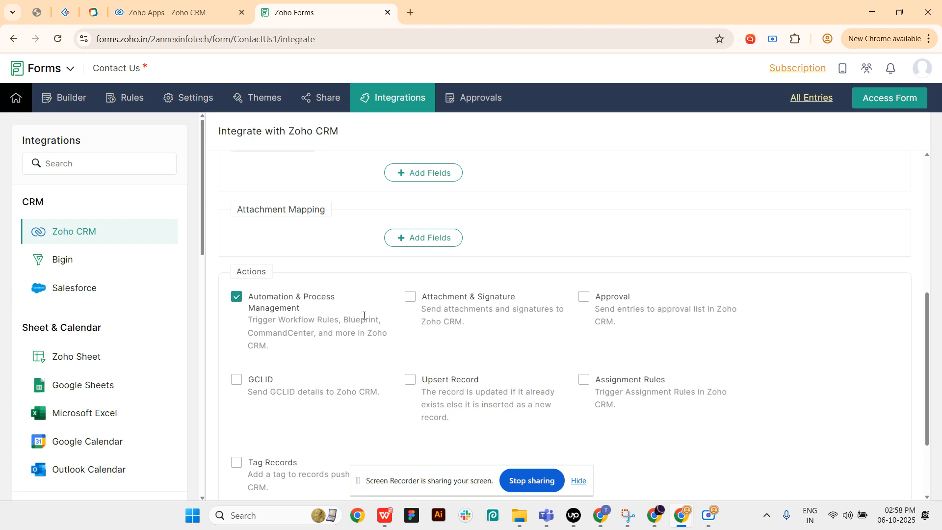
scroll(364, 315, down, 2)
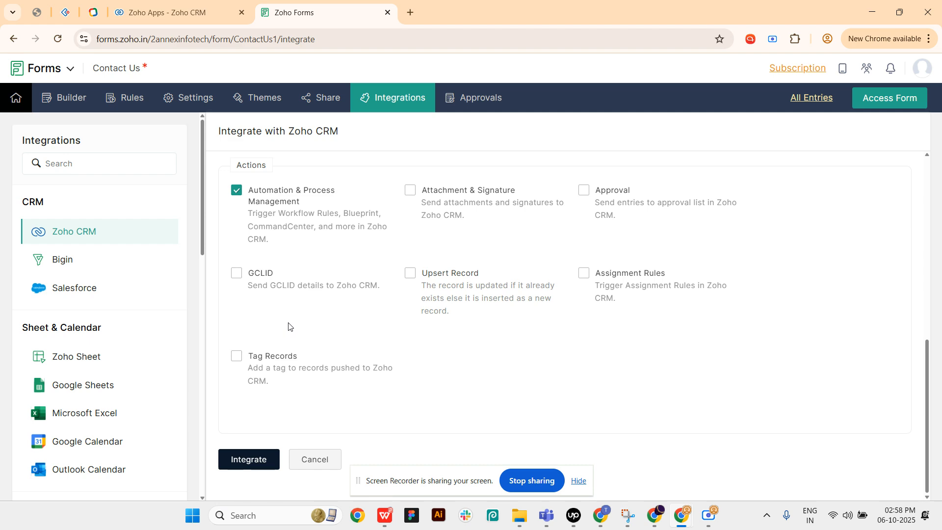
scroll(370, 309, up, 7)
scroll(322, 325, down, 5)
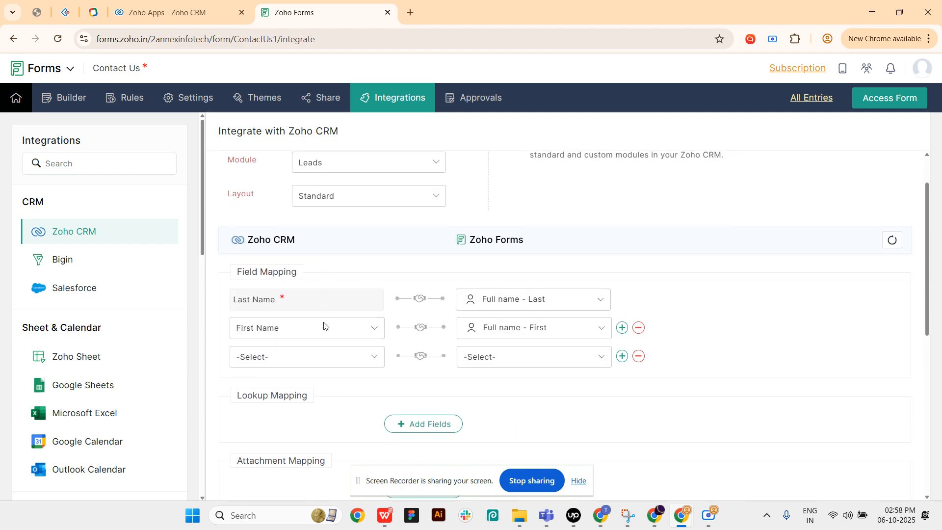
scroll(327, 338, down, 3)
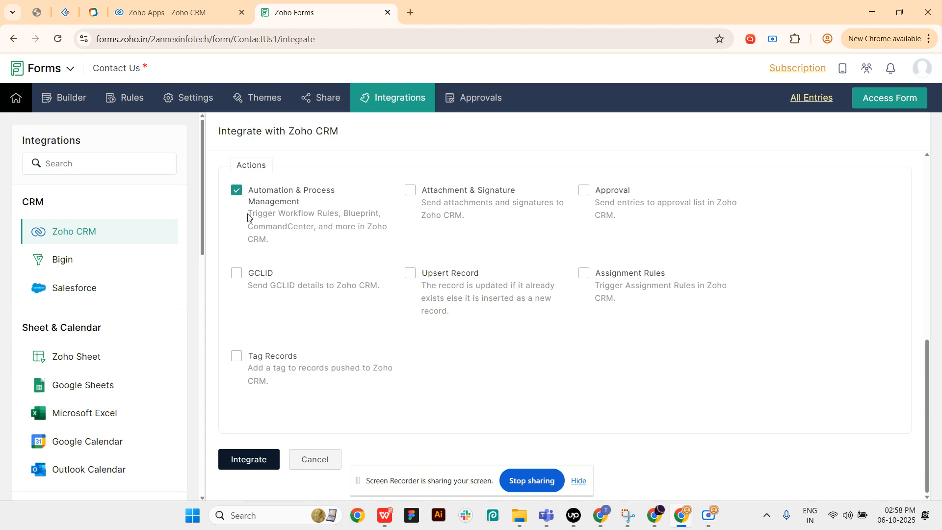
click(248, 467)
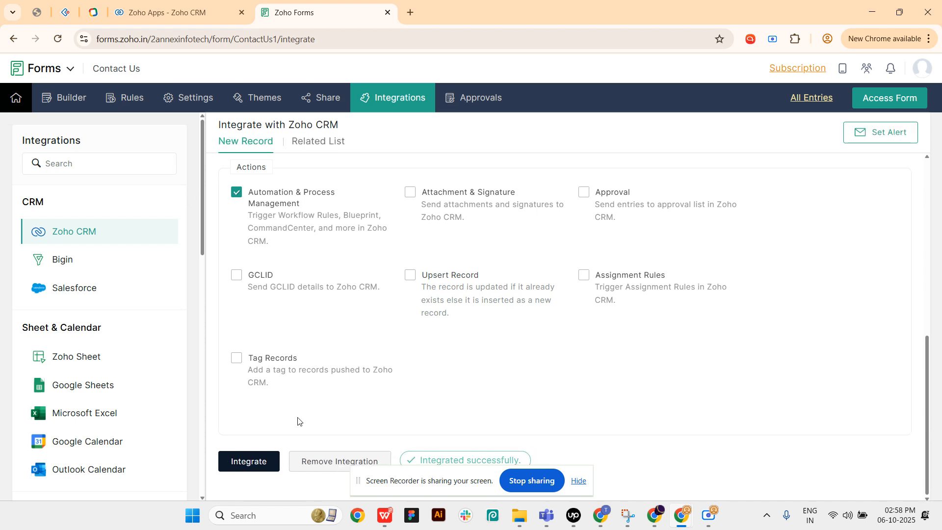
- Preview the form from the builder and fill in first name testing, last name testtt, the contact's email and the message test
click(83, 100)
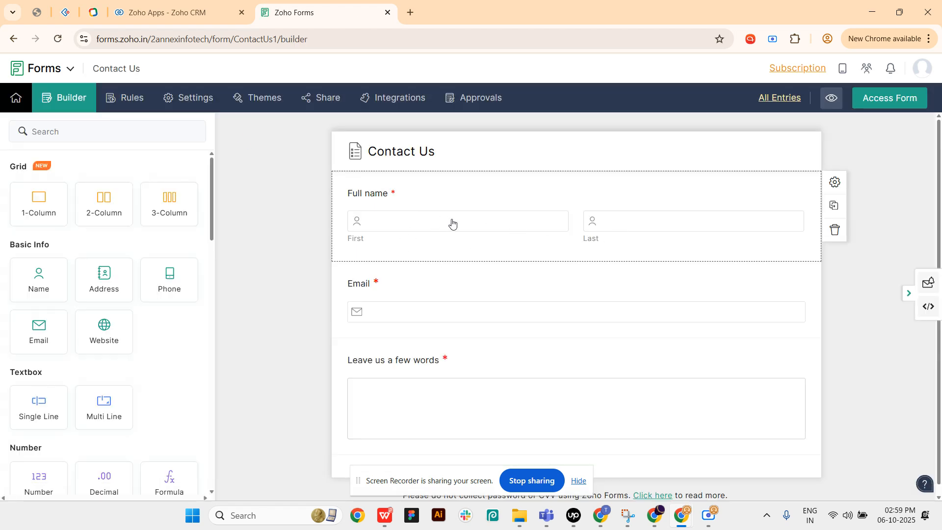
click(827, 103)
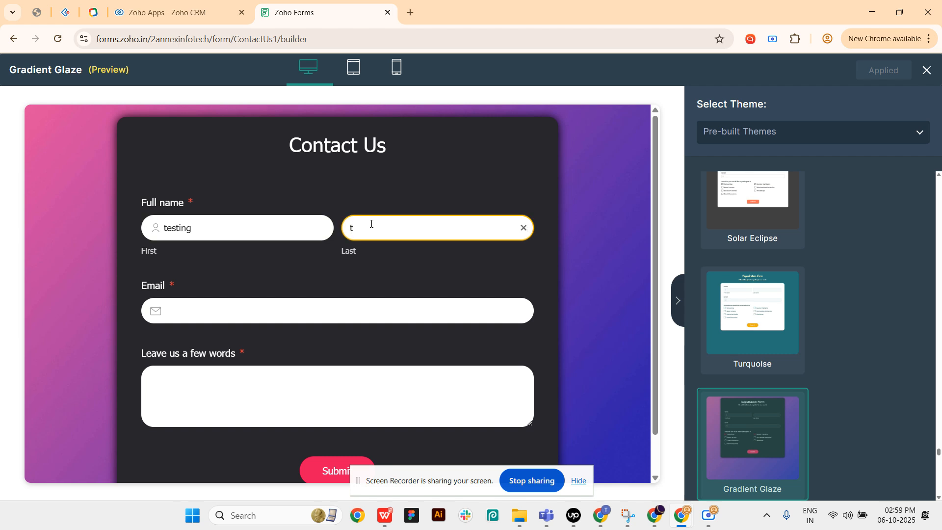
click(178, 313)
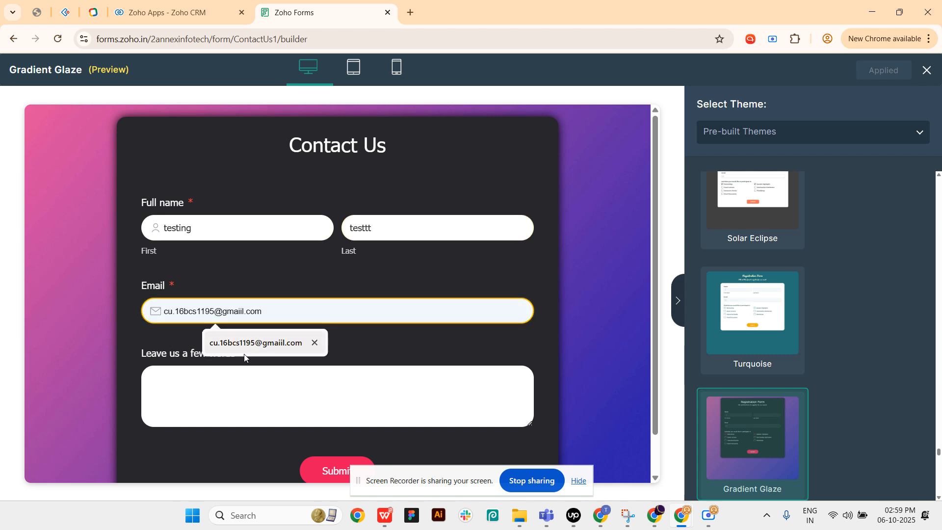
click(240, 340)
click(226, 389)
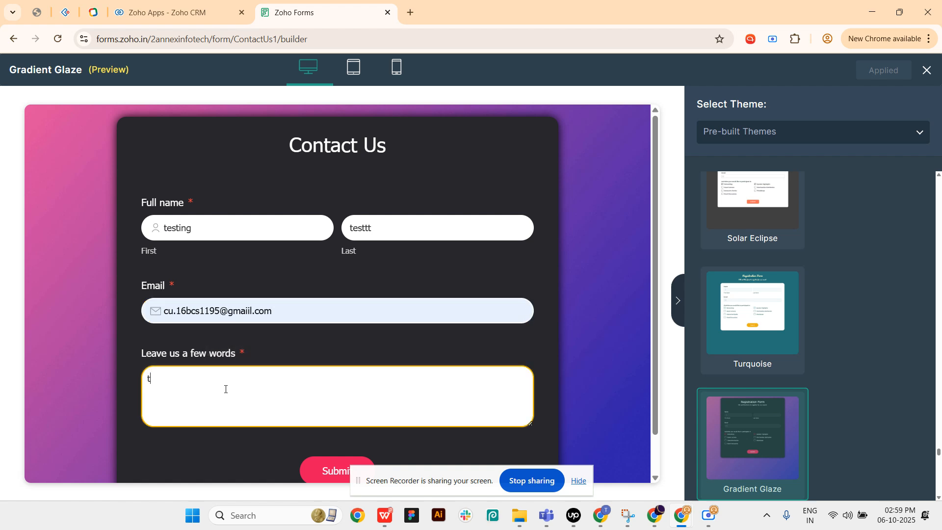
- Try to submit the completed test entry from the form preview
scroll(292, 384, down, 1)
click(336, 439)
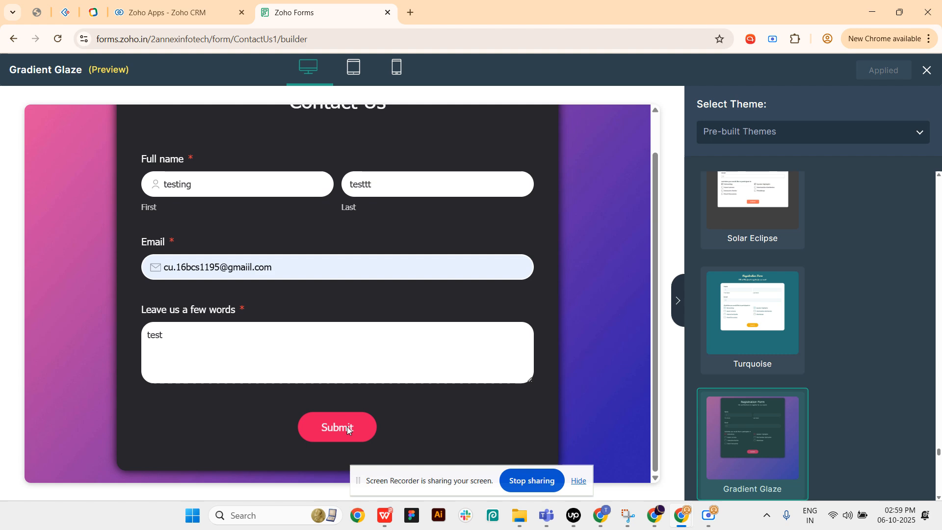
scroll(347, 428, up, 1)
scroll(349, 423, down, 1)
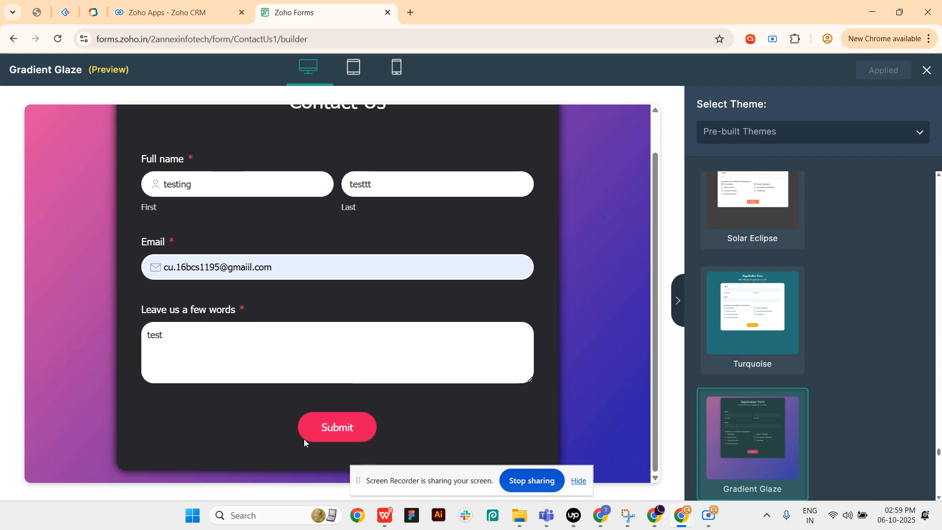
- Close the form preview, generate a shortened public link from the form's sharing options and copy it
click(926, 69)
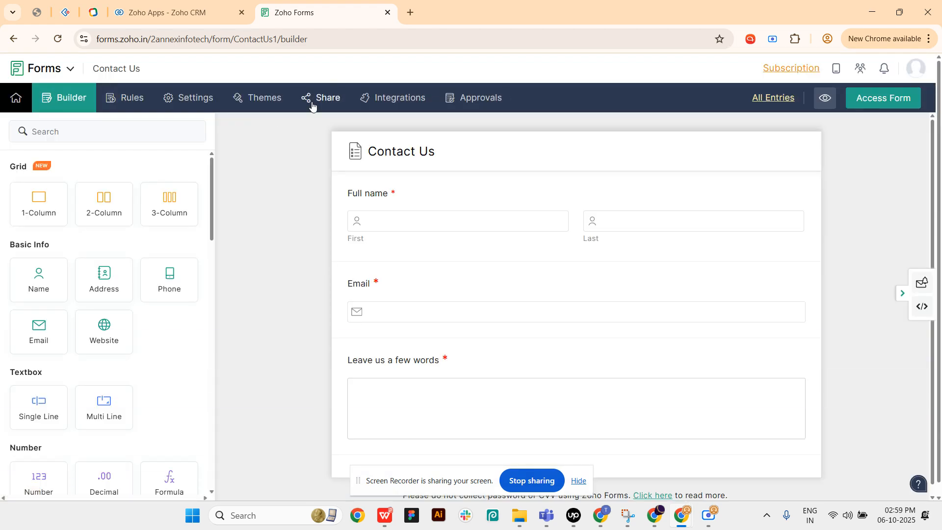
click(341, 101)
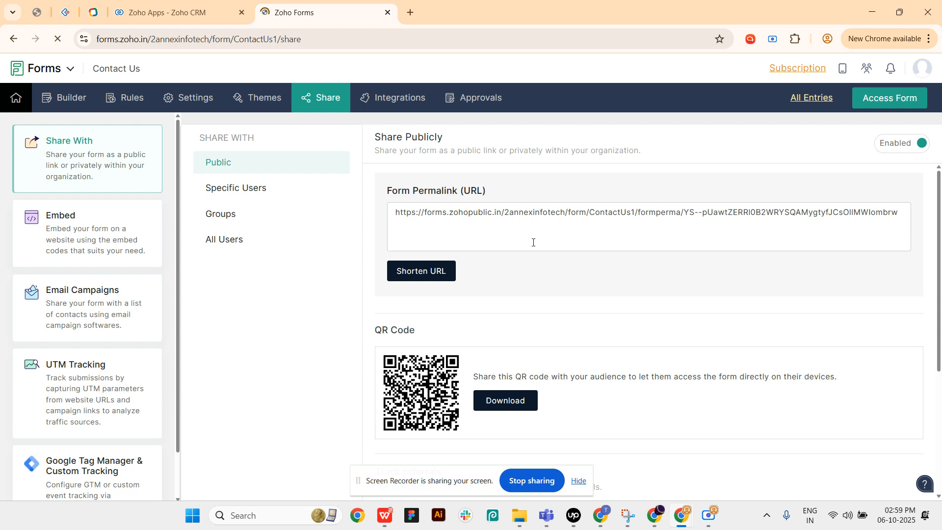
click(438, 277)
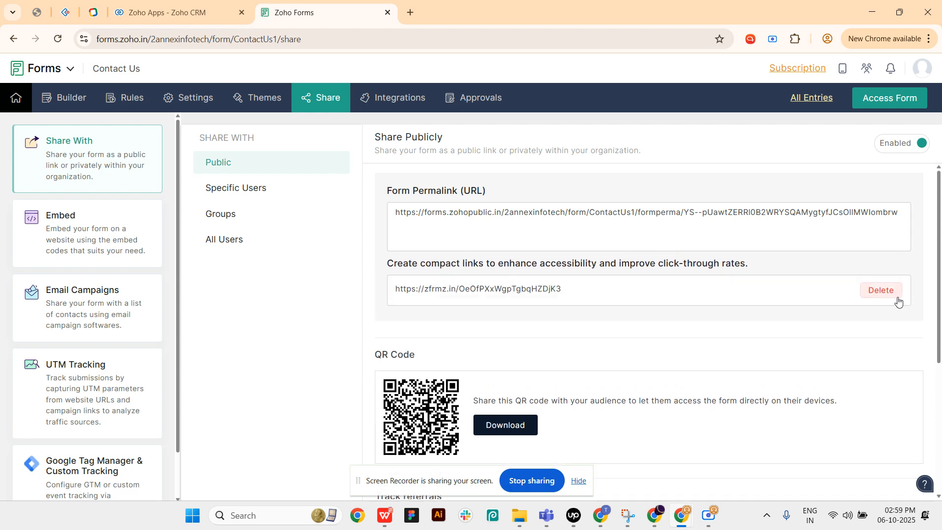
click(680, 280)
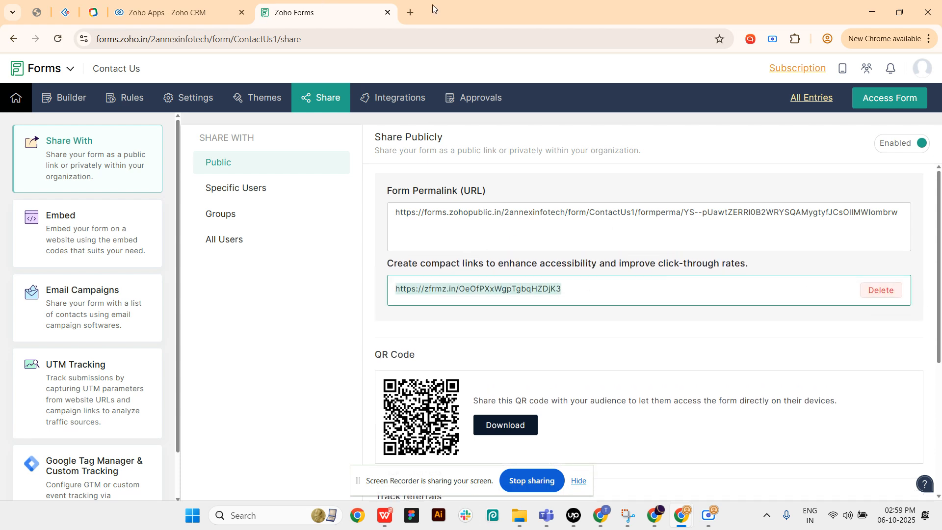
- Open the copied short form link in a new browser tab
click(411, 12)
key(ctrl+v)
key(Return)
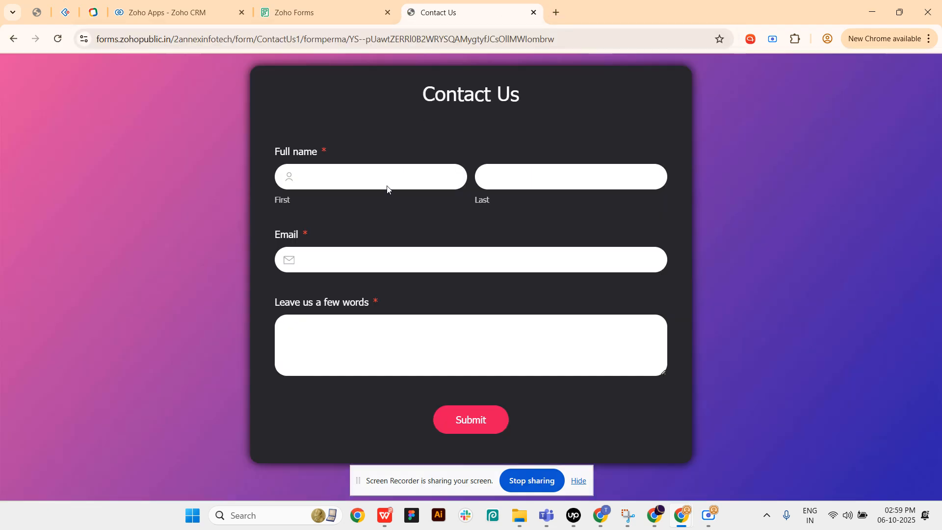
- Fill in the public form with first name testing, last name testing, the contact's email and message test, and submit it
click(384, 179)
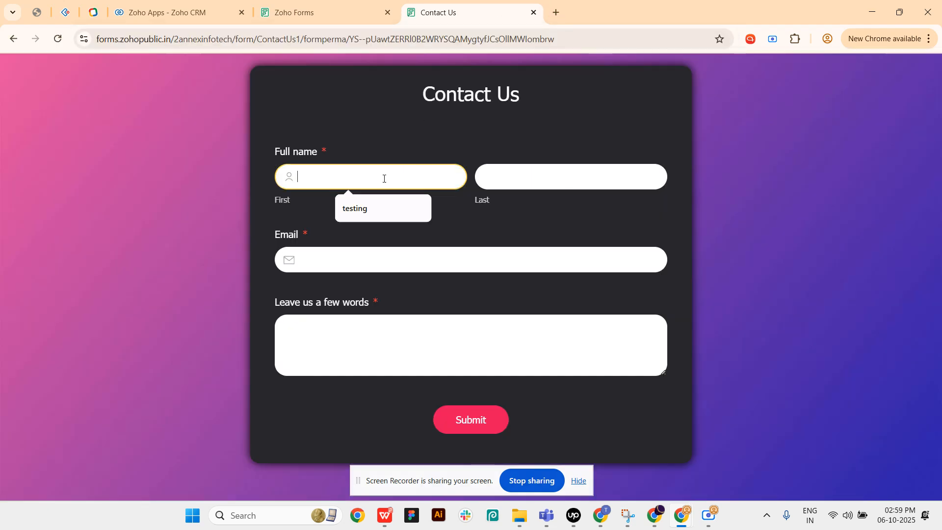
click(379, 207)
click(517, 178)
click(546, 209)
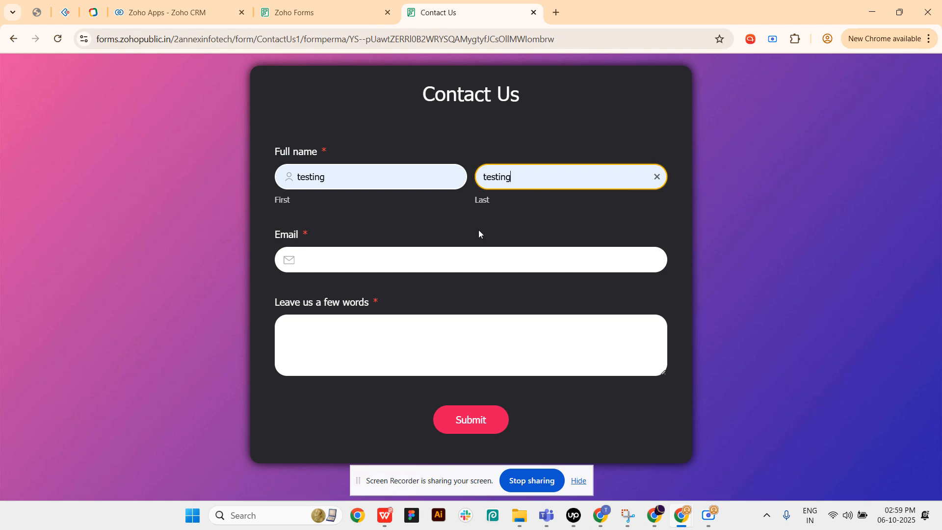
click(382, 262)
click(393, 292)
click(384, 342)
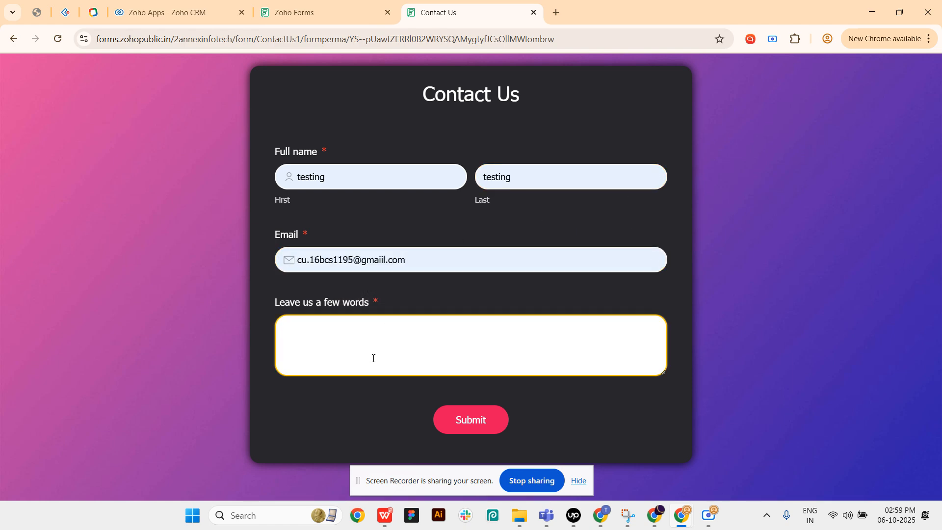
click(458, 415)
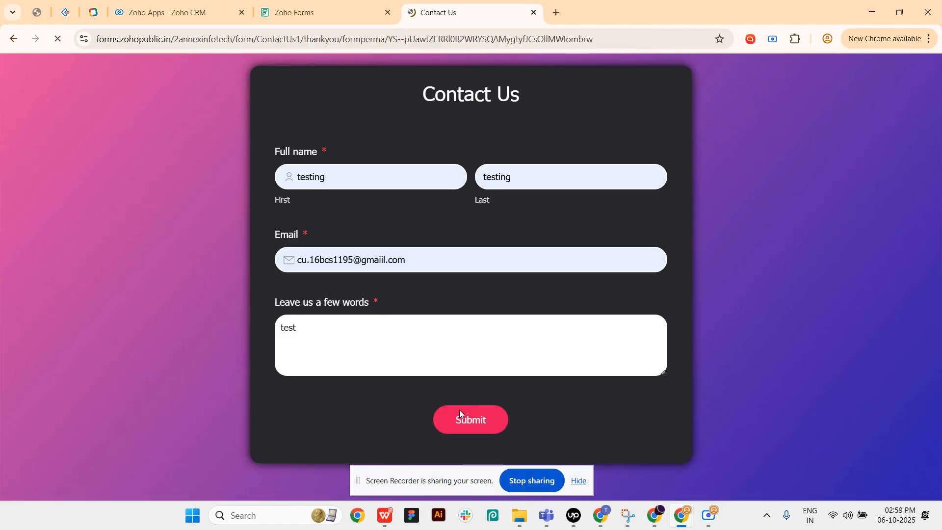
drag(343, 294, 623, 342)
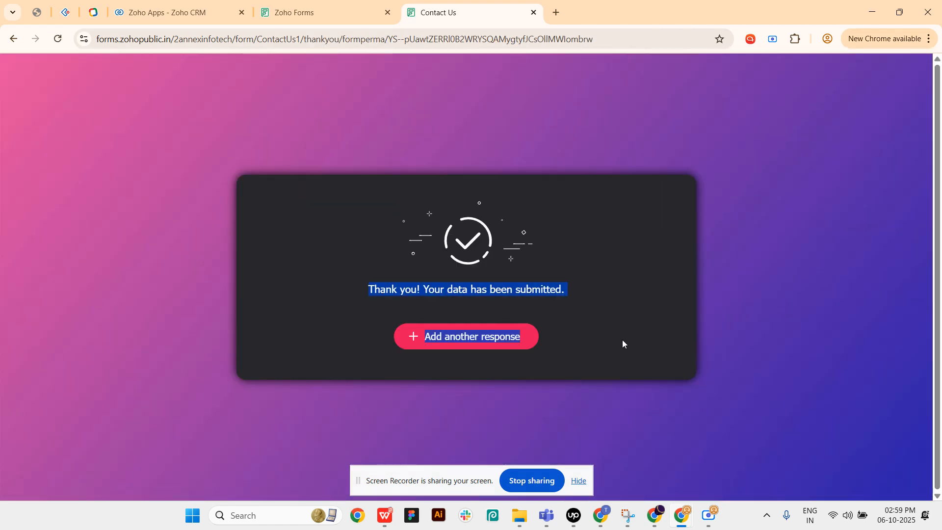
- Switch to Zoho CRM, open the Leads module and search its filter fields for create
click(194, 11)
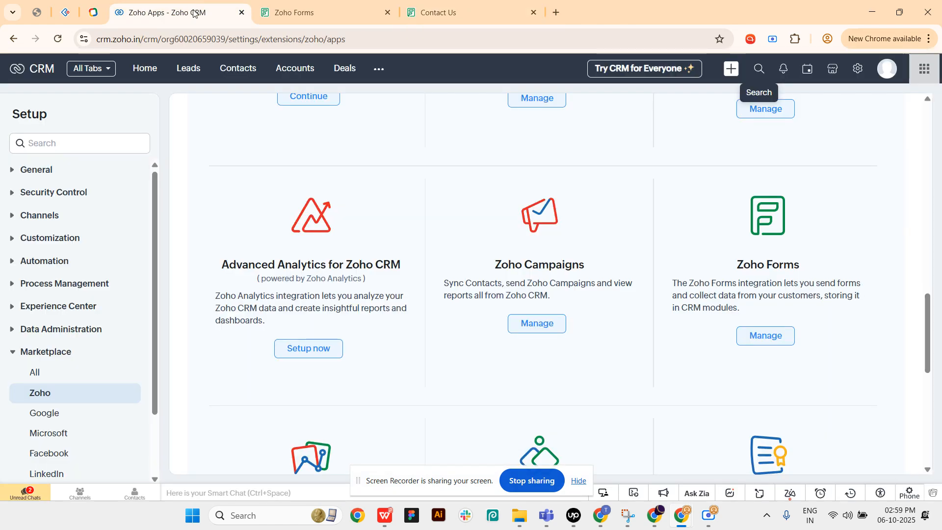
click(189, 80)
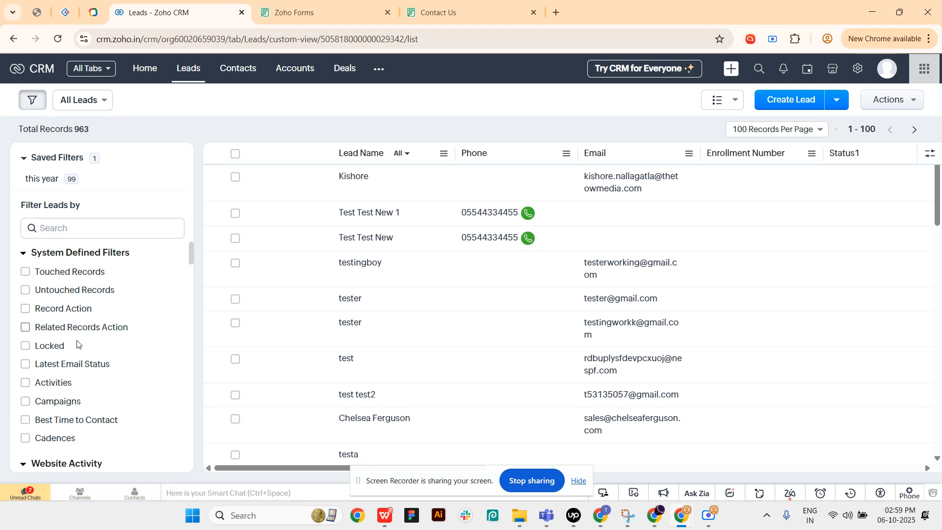
scroll(87, 349, down, 5)
click(69, 227)
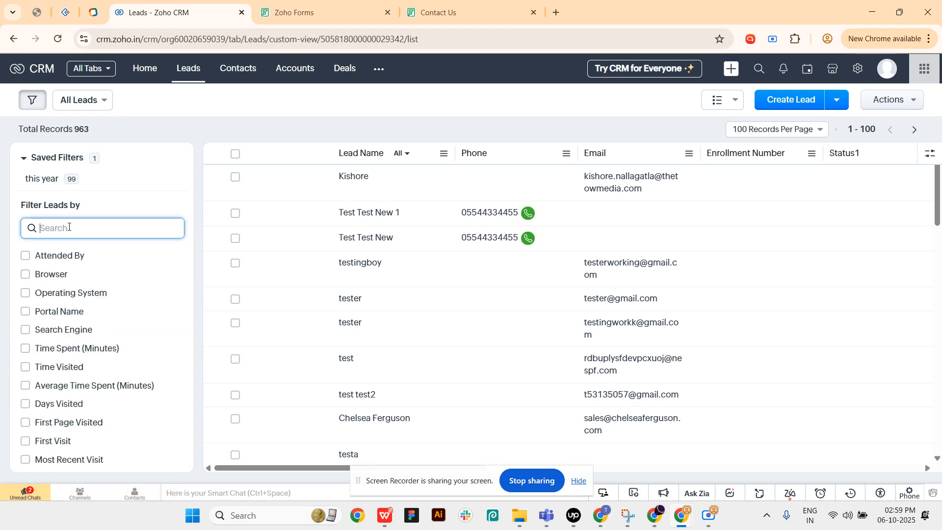
text(c)
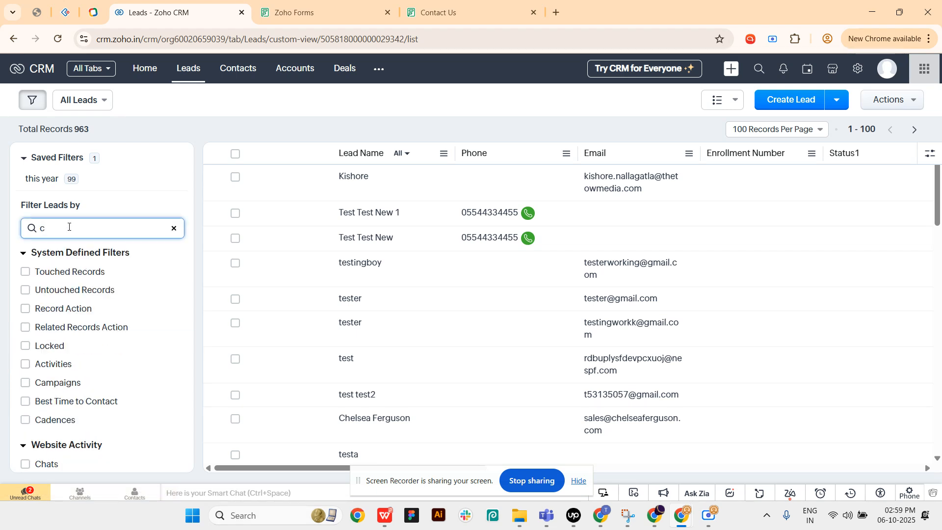
text(reate)
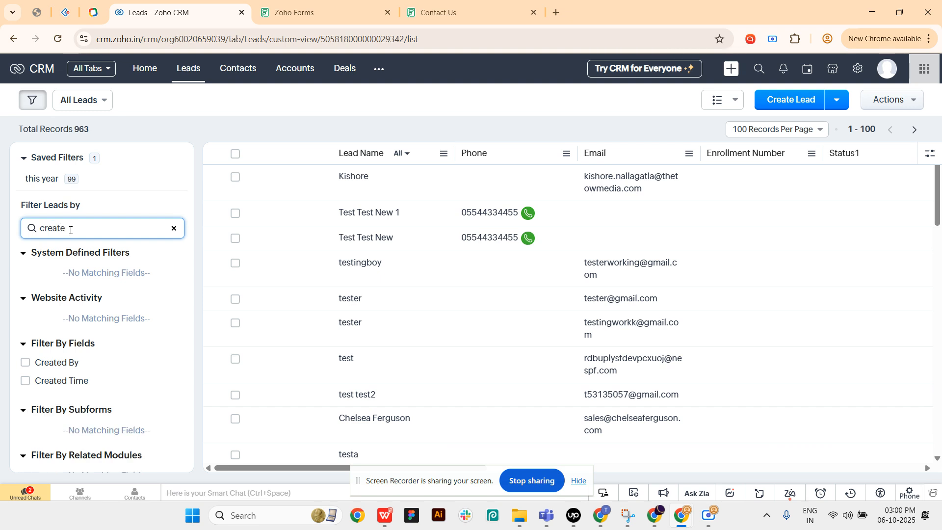
- Filter the leads by Created Time set to Today and apply the filter
click(26, 381)
scroll(78, 382, down, 2)
click(57, 322)
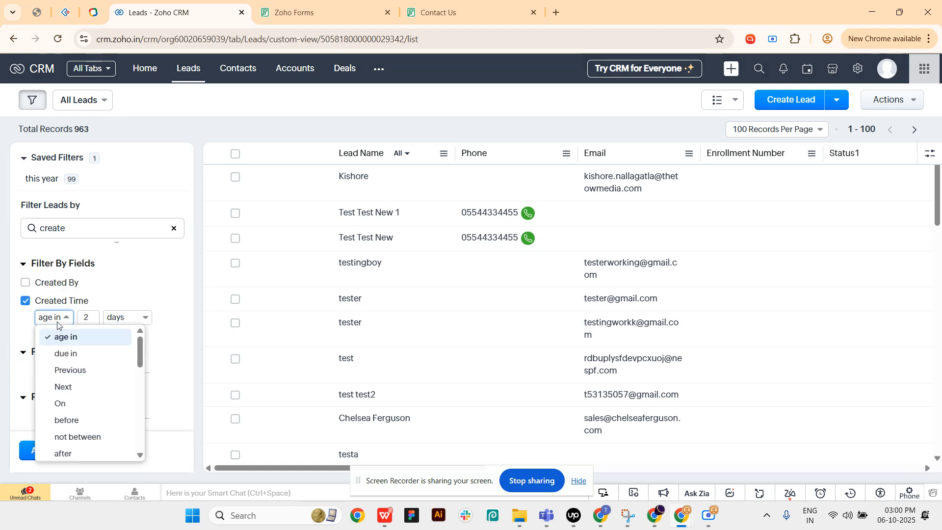
scroll(90, 407, down, 2)
click(86, 430)
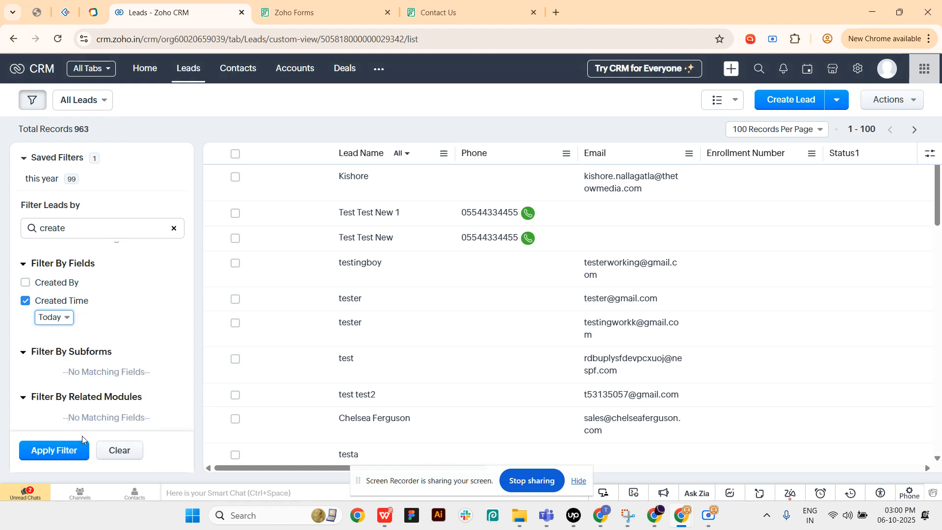
click(73, 449)
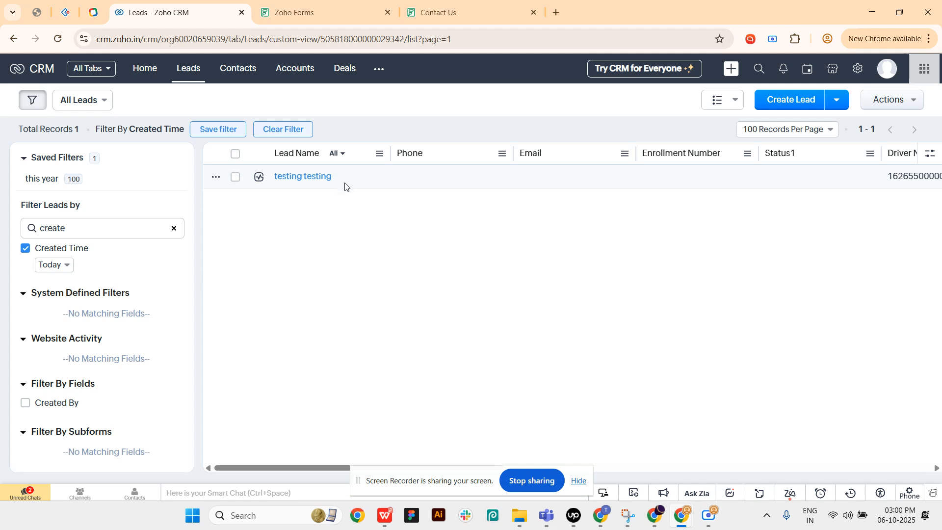
drag(285, 469, 275, 451)
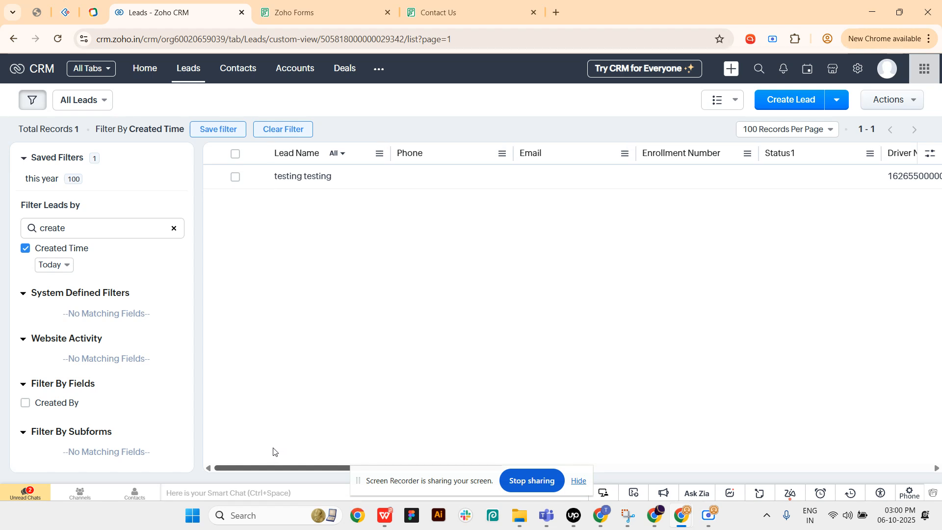